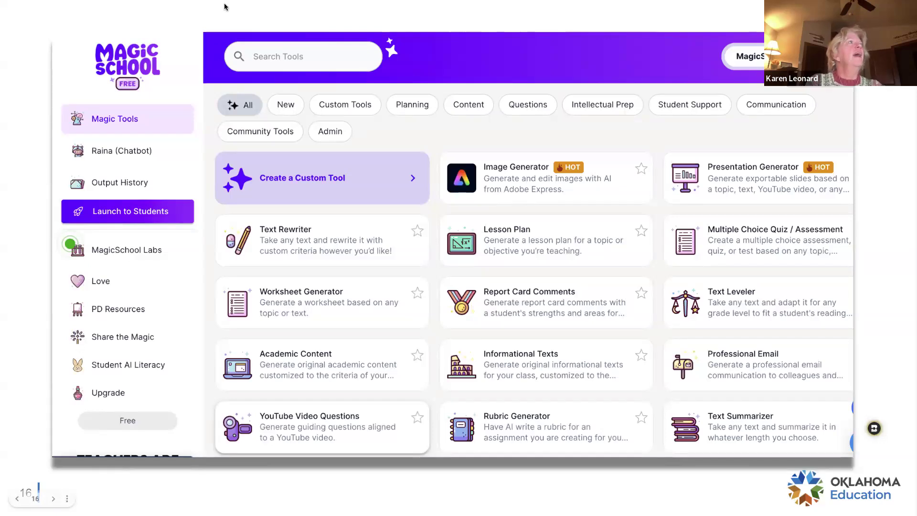
# Leave the slide show for the MagicSchool tools page and widen its browser window to the screen's edge.
pyautogui.press('Escape')
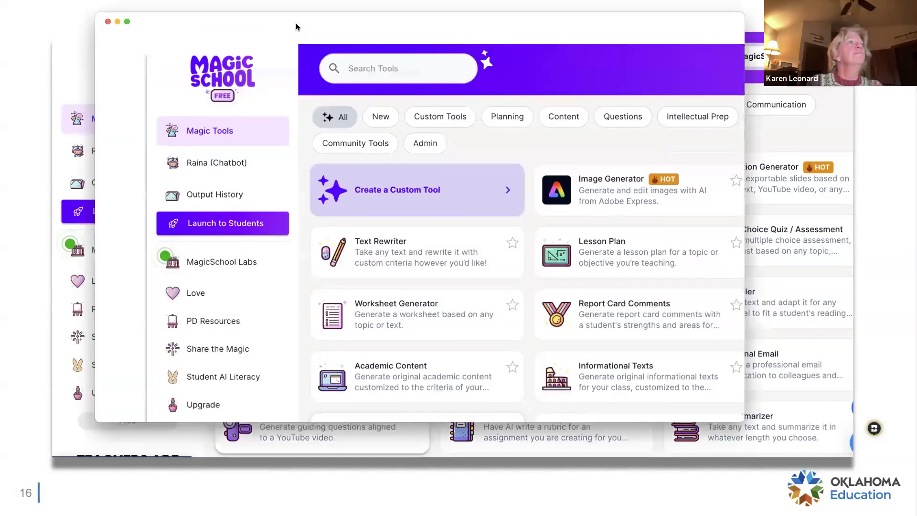
pyautogui.click(296, 22)
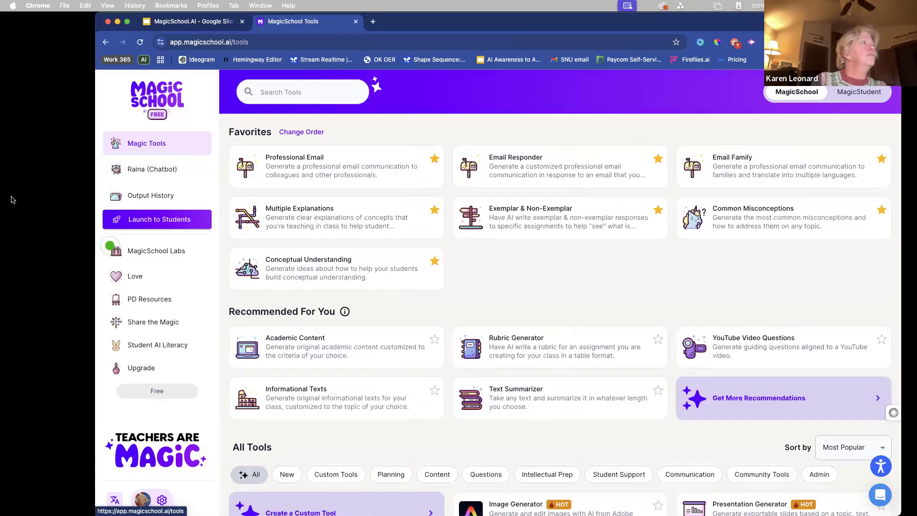
pyautogui.click(93, 189)
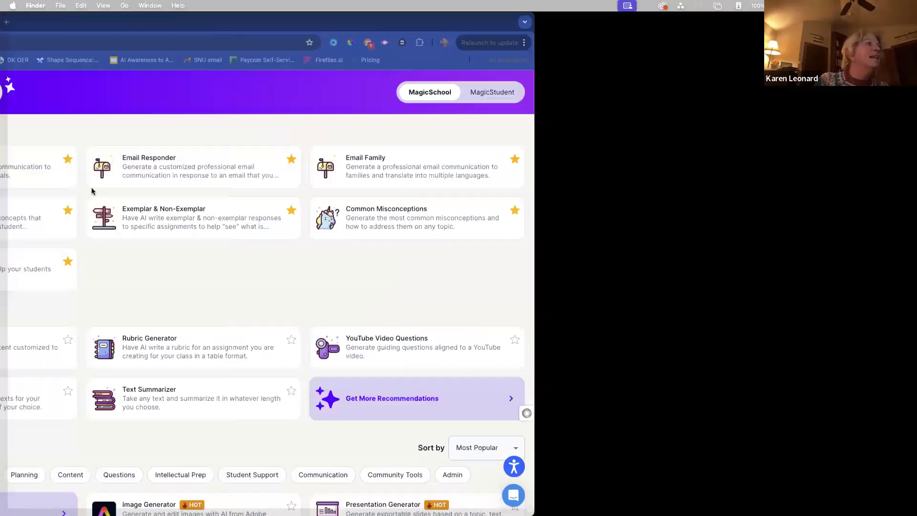
pyautogui.click(2, 175)
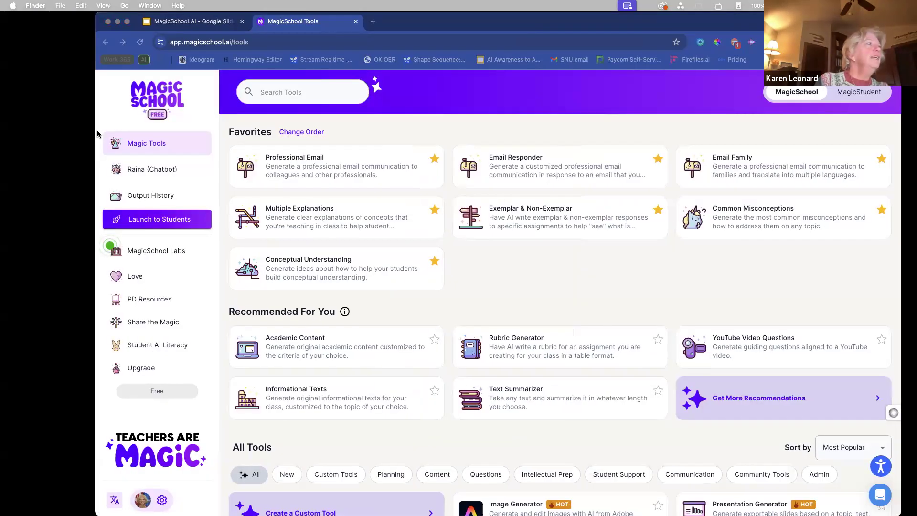
pyautogui.moveTo(97, 13); pyautogui.dragTo(1, 6)
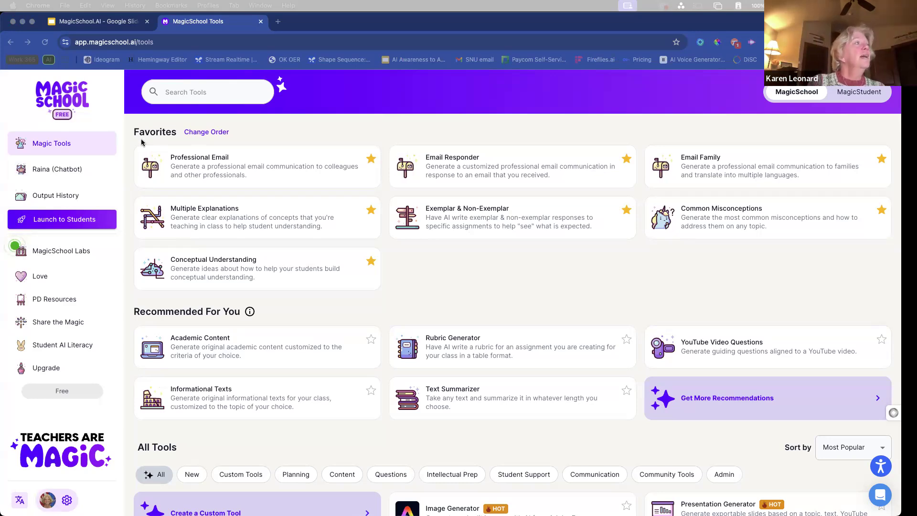
# Look through the complete list of MagicSchool tools and return to its category filters.
pyautogui.scroll(-15, 218, 273)
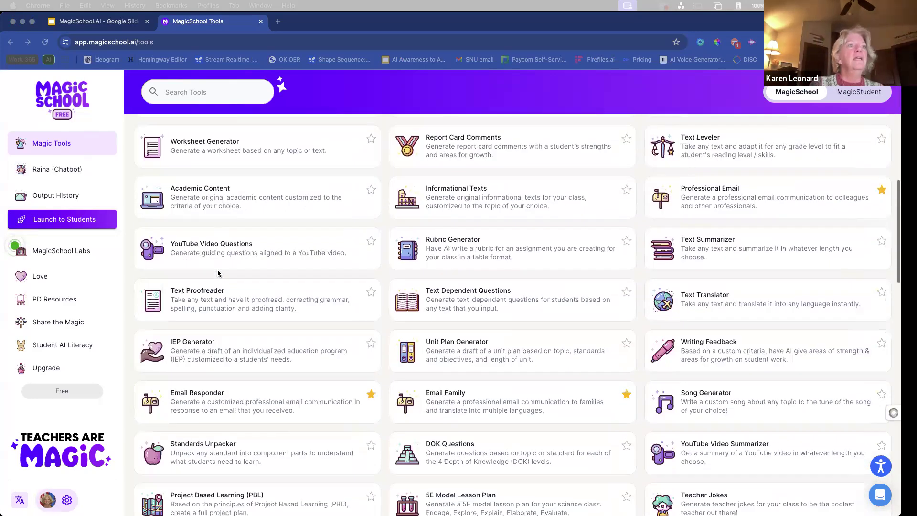
pyautogui.scroll(-18, 218, 272)
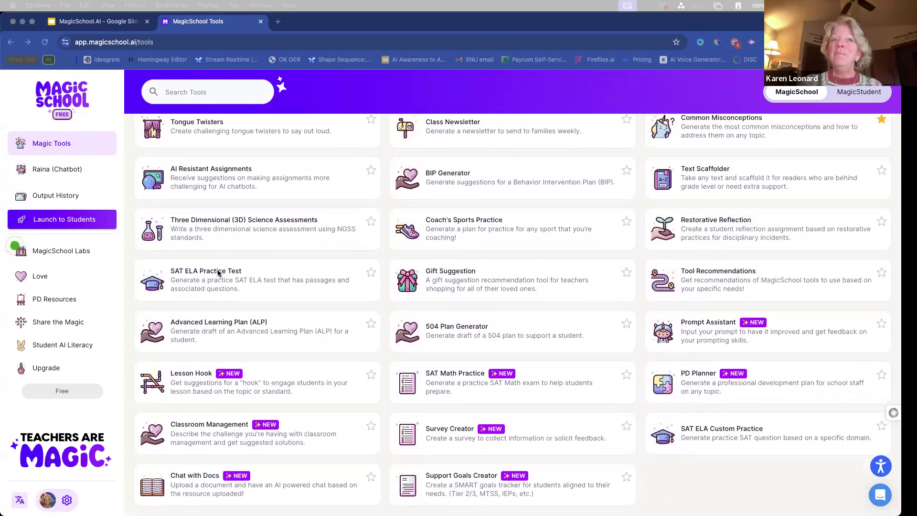
pyautogui.scroll(15, 218, 273)
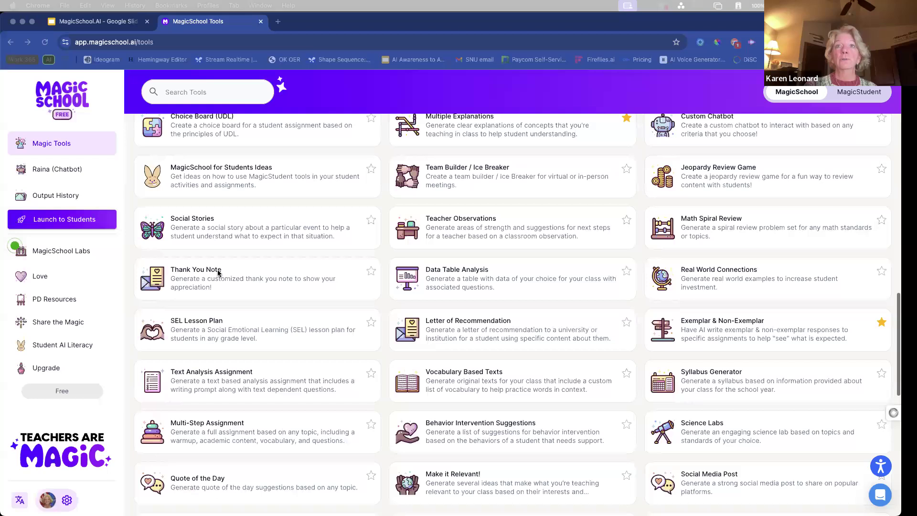
pyautogui.scroll(6, 218, 273)
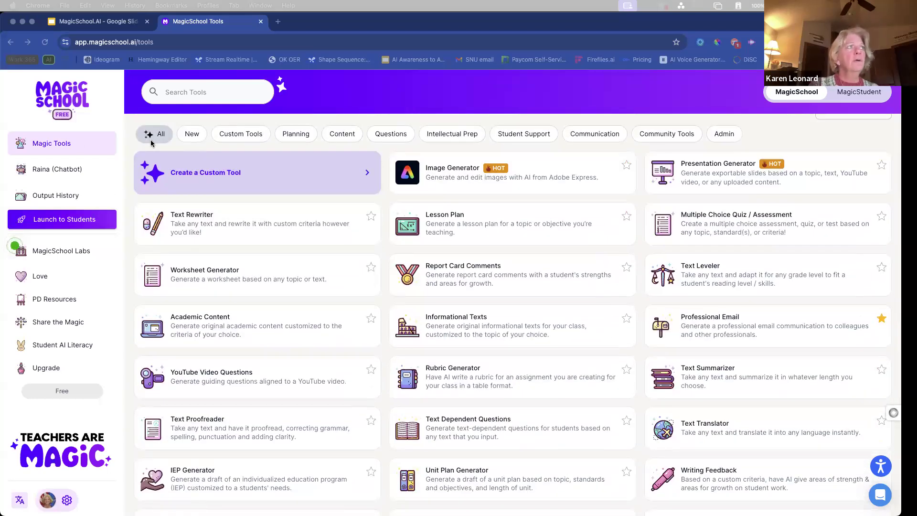
# Filter the tools by New, Custom Tools and Planning in turn and review the Planning tools.
pyautogui.click(195, 135)
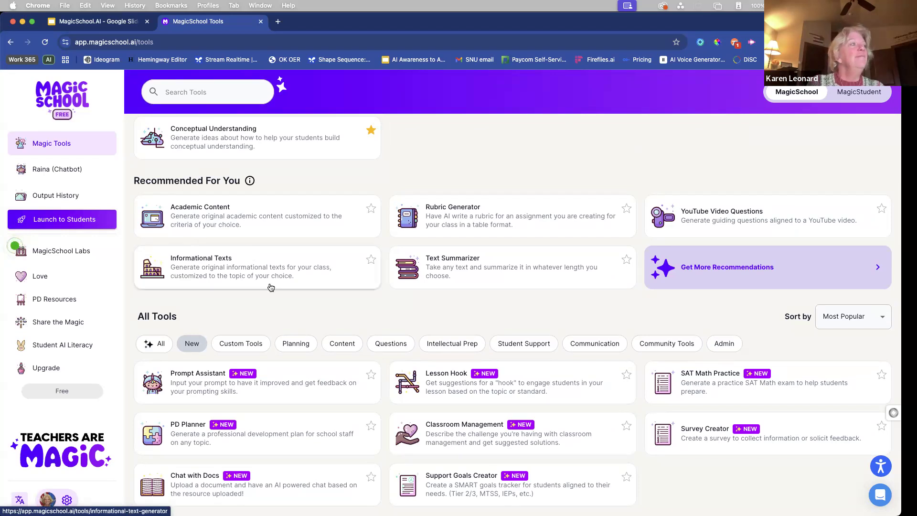
pyautogui.click(244, 344)
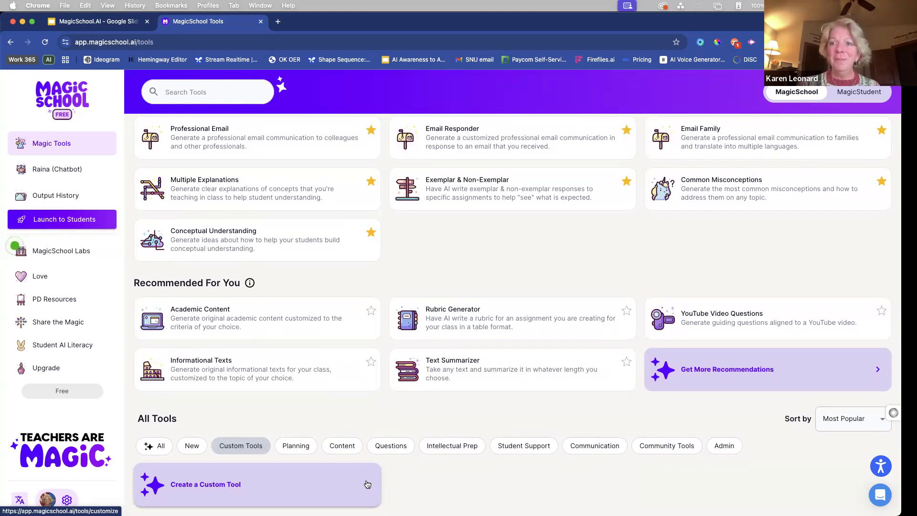
pyautogui.click(300, 447)
pyautogui.scroll(-6, 318, 445)
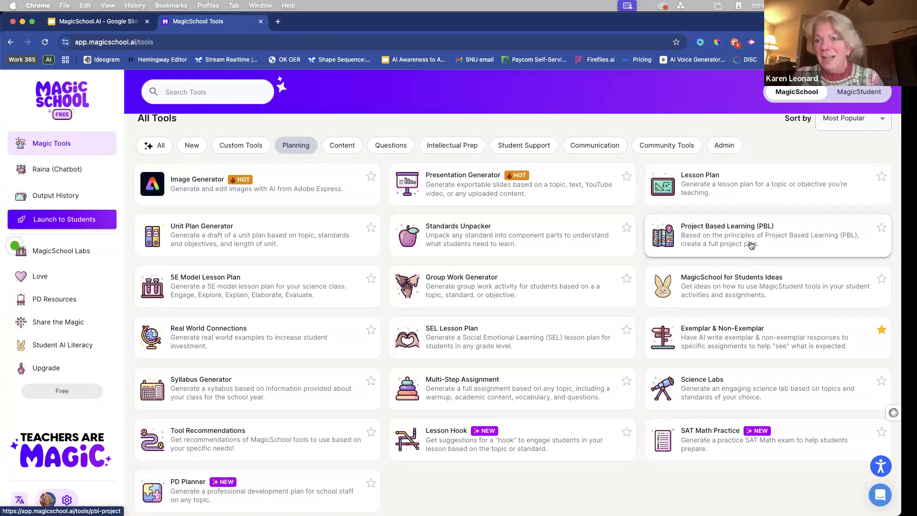
# View the Project Based Learning (PBL) tool's form and return to the Planning tools.
pyautogui.click(716, 234)
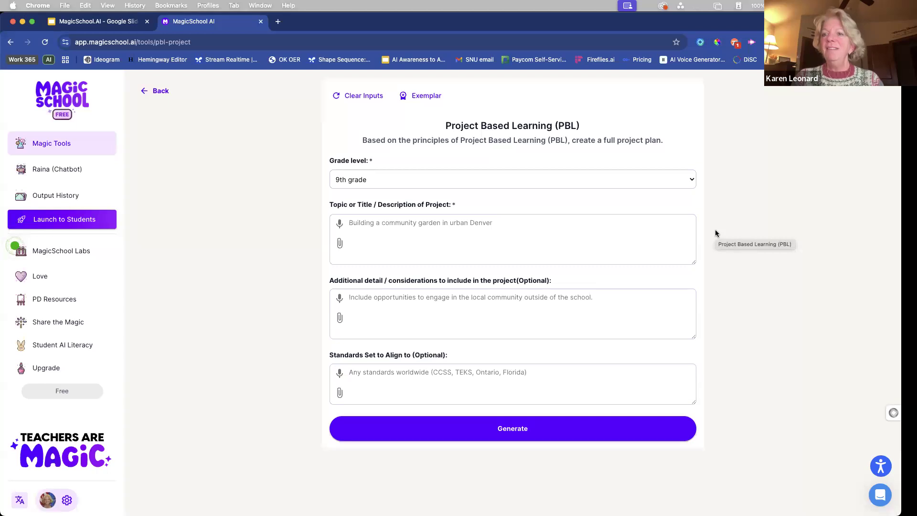
pyautogui.click(149, 91)
pyautogui.scroll(-1, 603, 271)
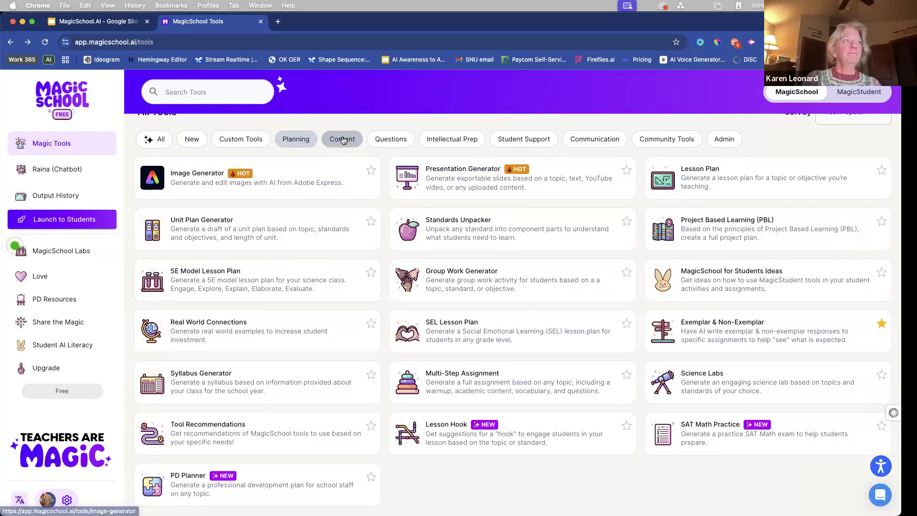
# Filter the tools by Content, Questions and Intellectual Prep in turn to review each category.
pyautogui.click(340, 143)
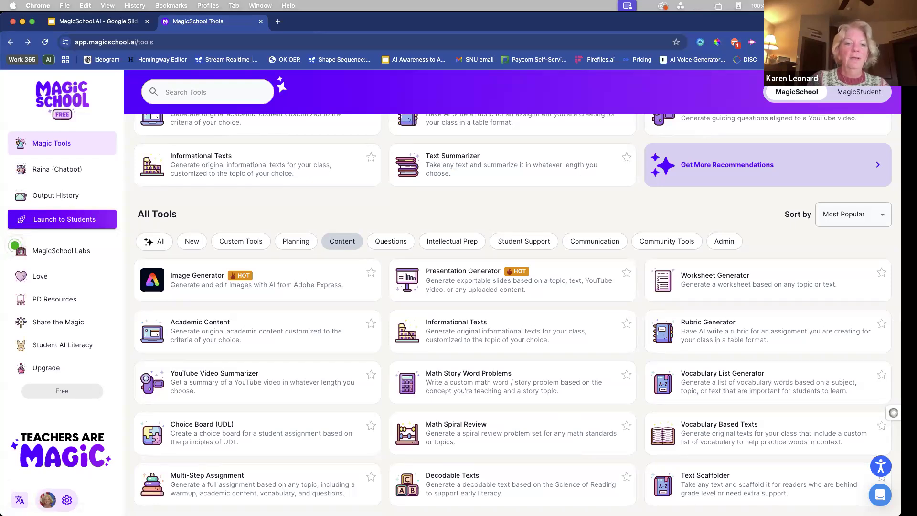
pyautogui.click(398, 242)
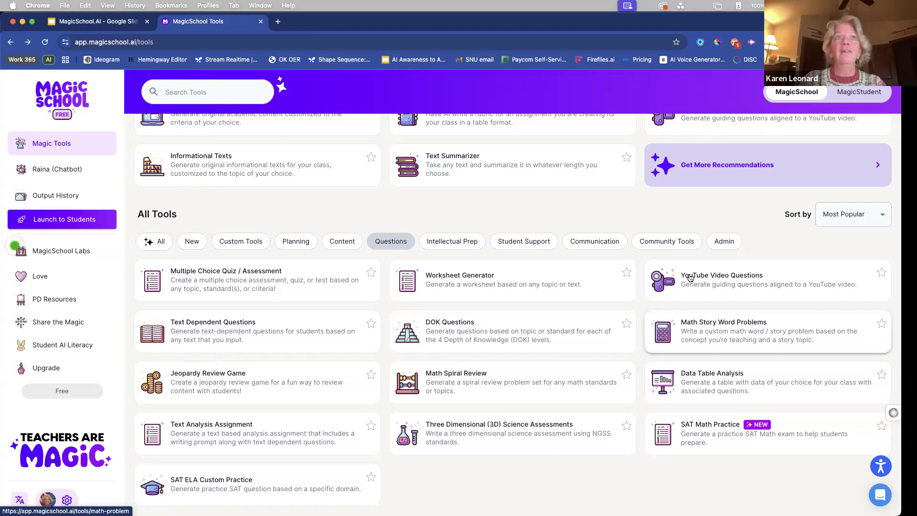
pyautogui.click(450, 245)
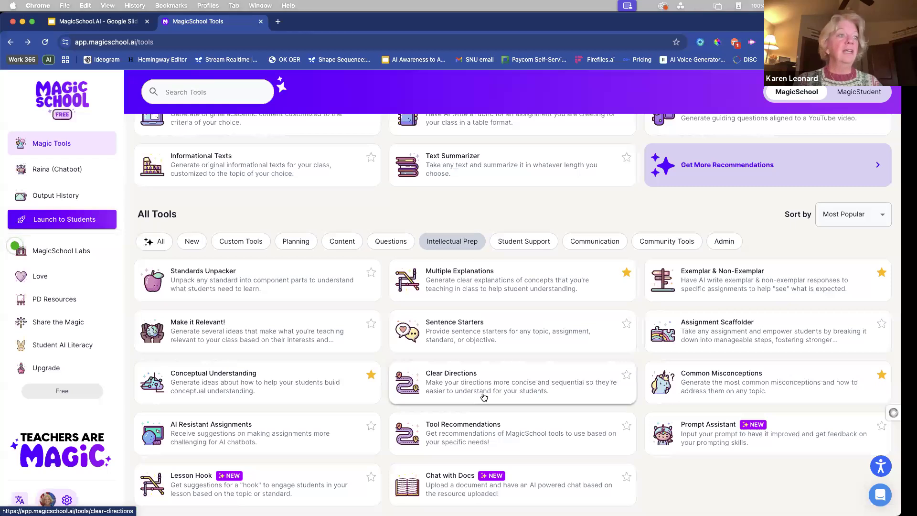
# Open the AI Resistant Assignments tool and set the grade level to 7th grade.
pyautogui.click(183, 440)
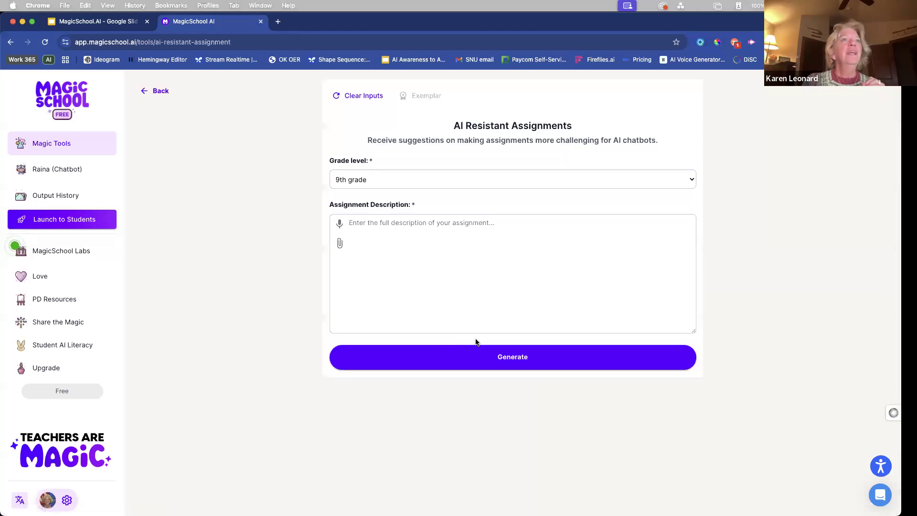
pyautogui.click(346, 178)
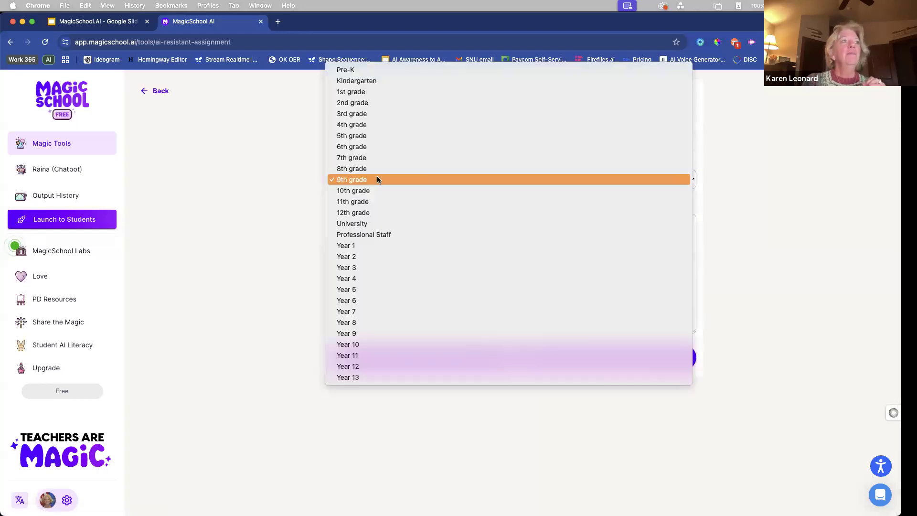
pyautogui.click(360, 158)
# Describe the assignment as "I would like students to be able to explain the water cycle" and generate the AI-resistant suggestions.
pyautogui.click(406, 225)
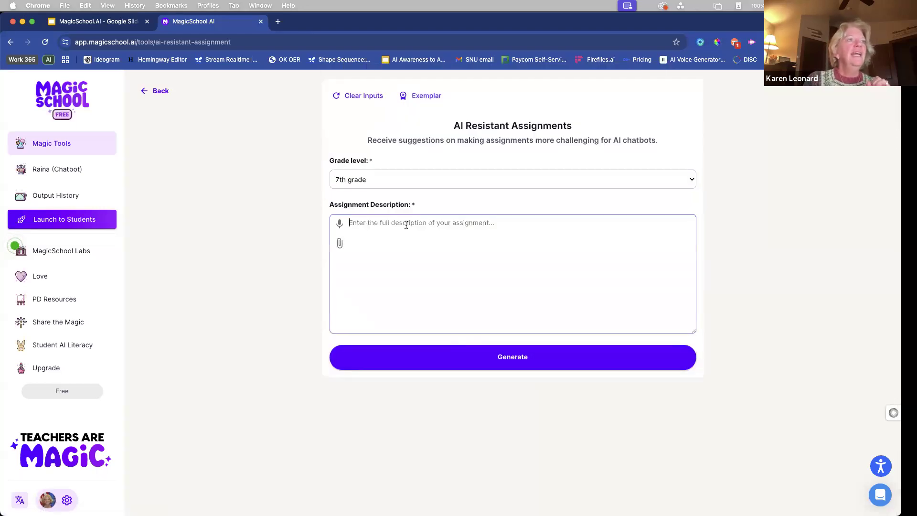
pyautogui.write('I would like ')
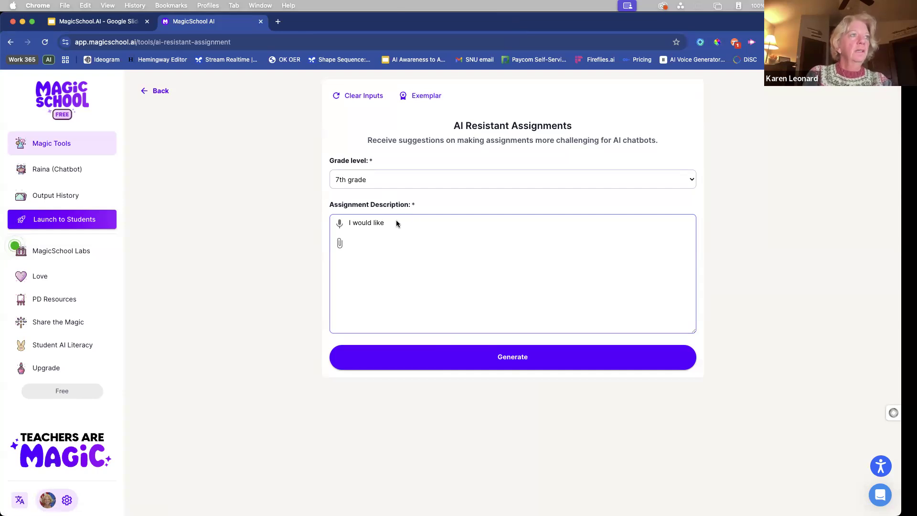
pyautogui.write('students to ')
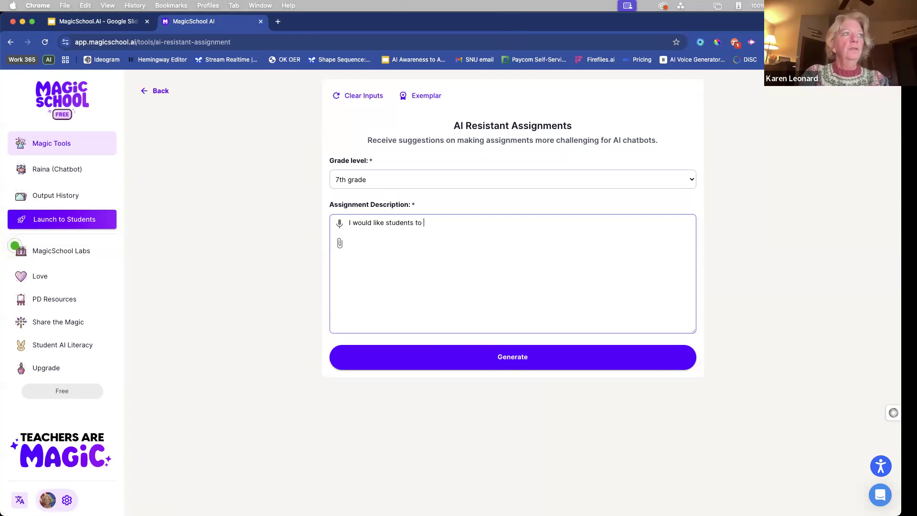
pyautogui.write('write')
pyautogui.press('BackSpace')
pyautogui.press('BackSpace')
pyautogui.press('BackSpace')
pyautogui.press('BackSpace')
pyautogui.press('BackSpace')
pyautogui.write('bb abl')
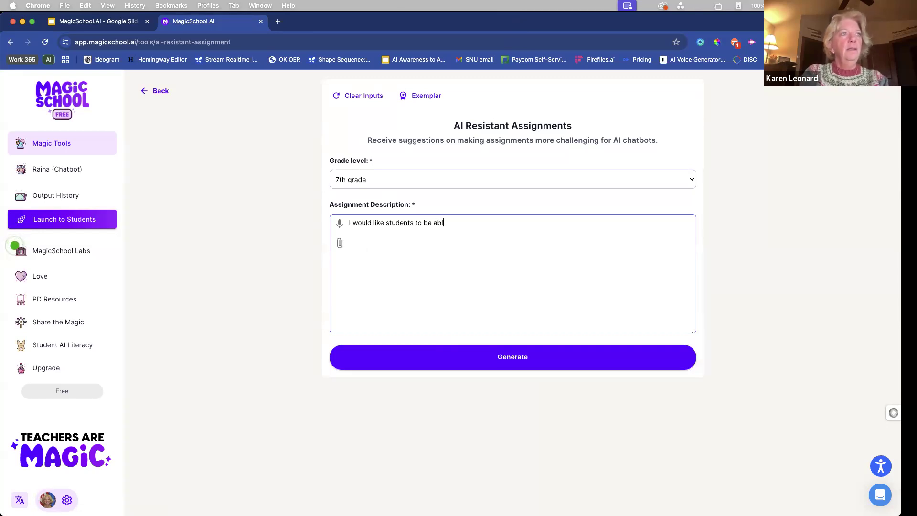
pyautogui.write('e to expla')
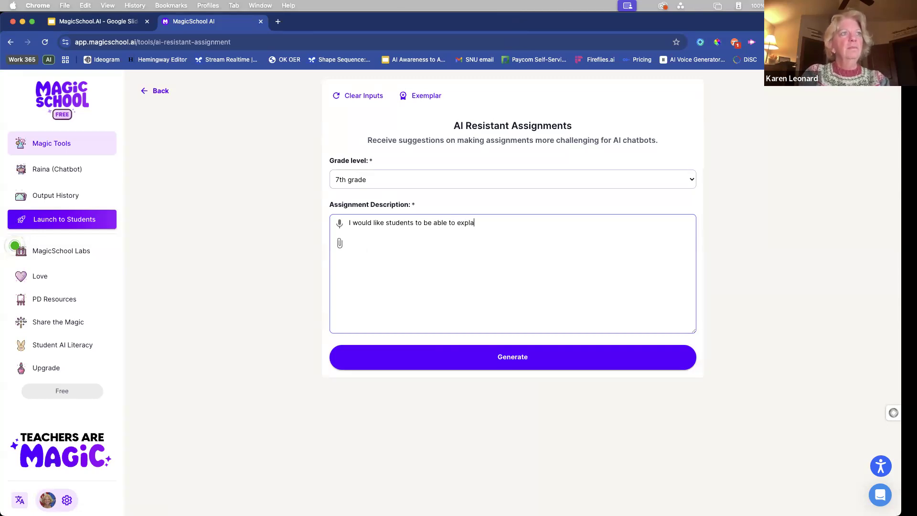
pyautogui.write('in the ')
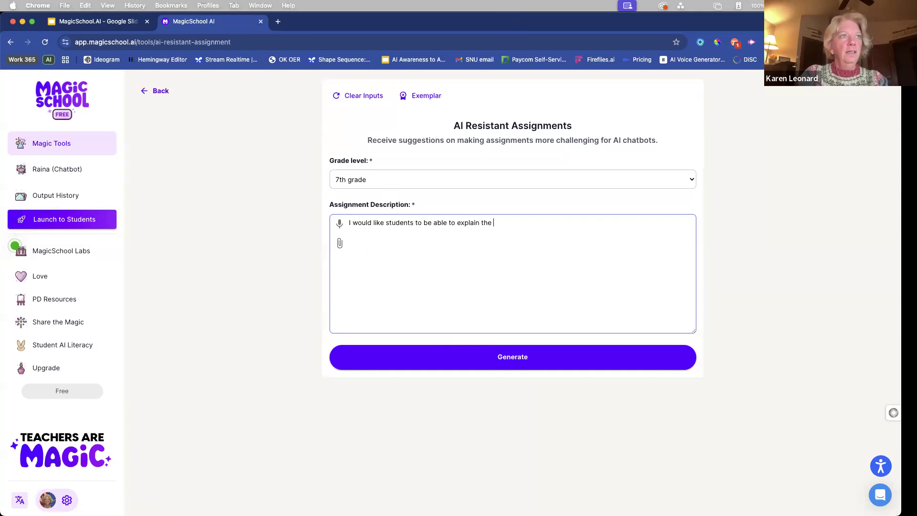
pyautogui.write('weather cycle')
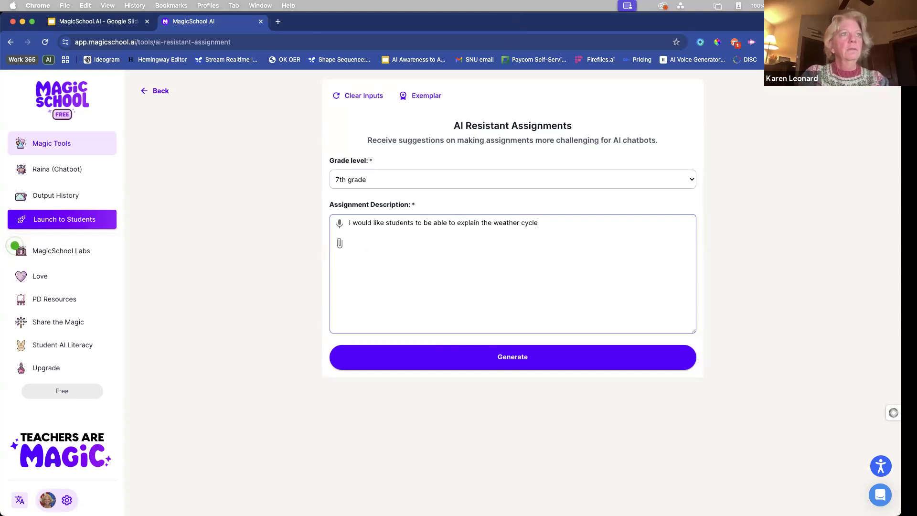
pyautogui.press('BackSpace')
pyautogui.press('BackSpace')
pyautogui.press('BackSpace')
pyautogui.press('BackSpace')
pyautogui.press('BackSpace')
pyautogui.press('BackSpace')
pyautogui.press('BackSpace')
pyautogui.press('BackSpace')
pyautogui.press('BackSpace')
pyautogui.press('BackSpace')
pyautogui.press('BackSpace')
pyautogui.press('BackSpace')
pyautogui.write('ater cycle')
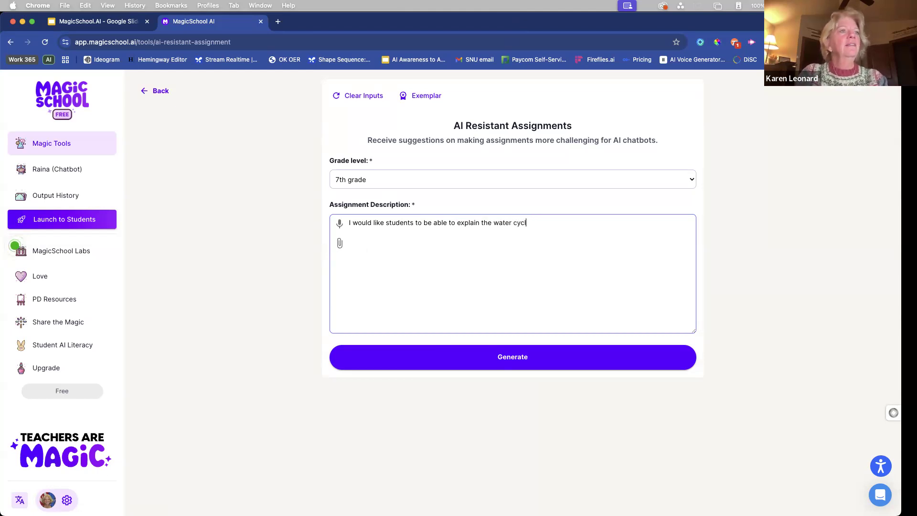
pyautogui.click(523, 359)
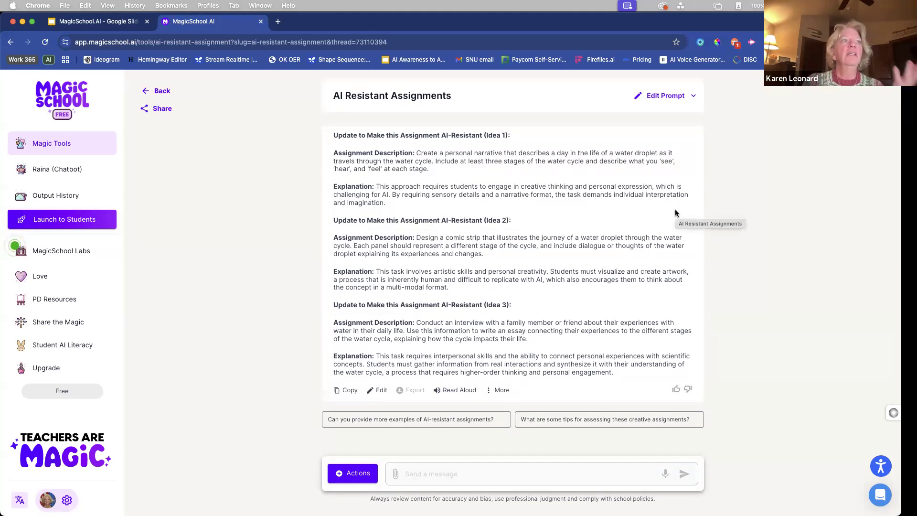
pyautogui.scroll(-1, 661, 234)
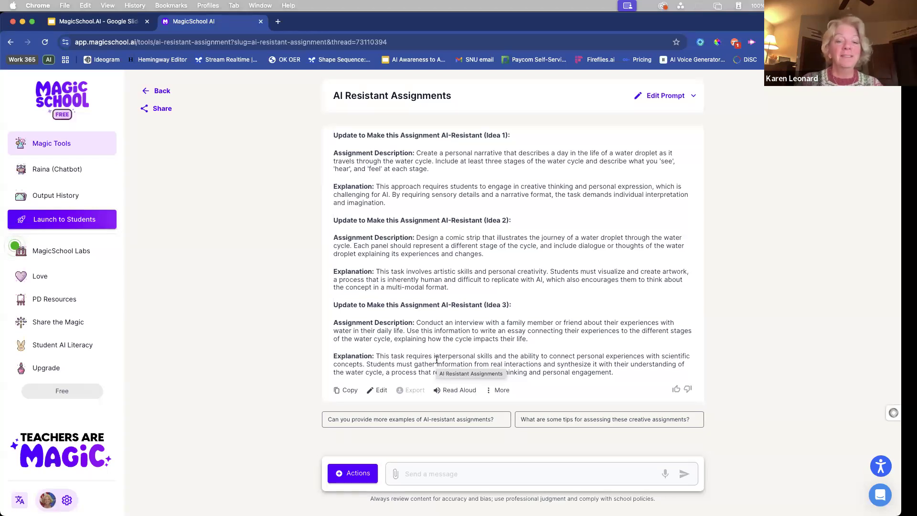
# Return to the tools list and review the Student Support and Communication categories.
pyautogui.click(145, 91)
pyautogui.scroll(-3, 468, 303)
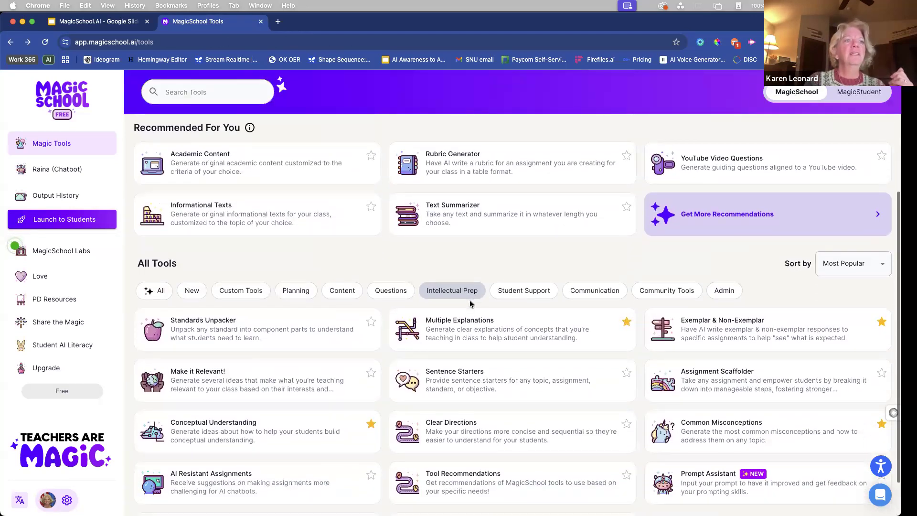
pyautogui.click(526, 295)
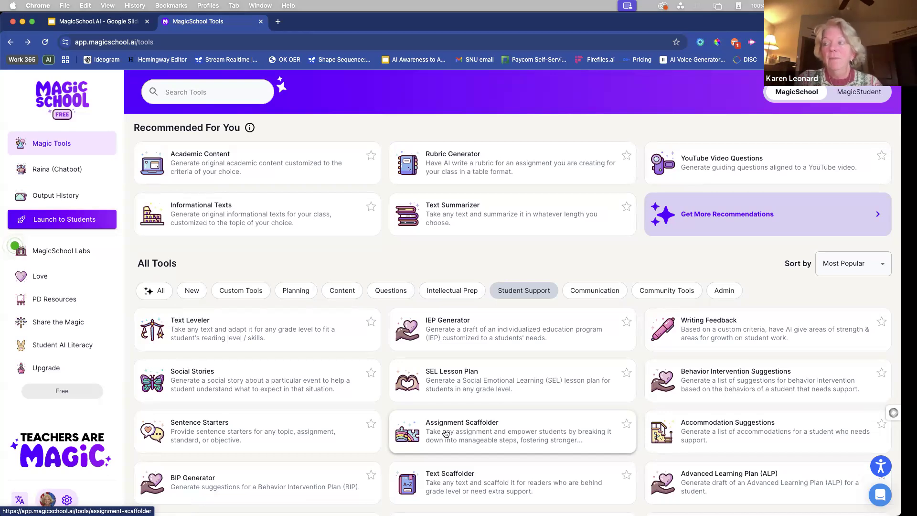
pyautogui.click(590, 291)
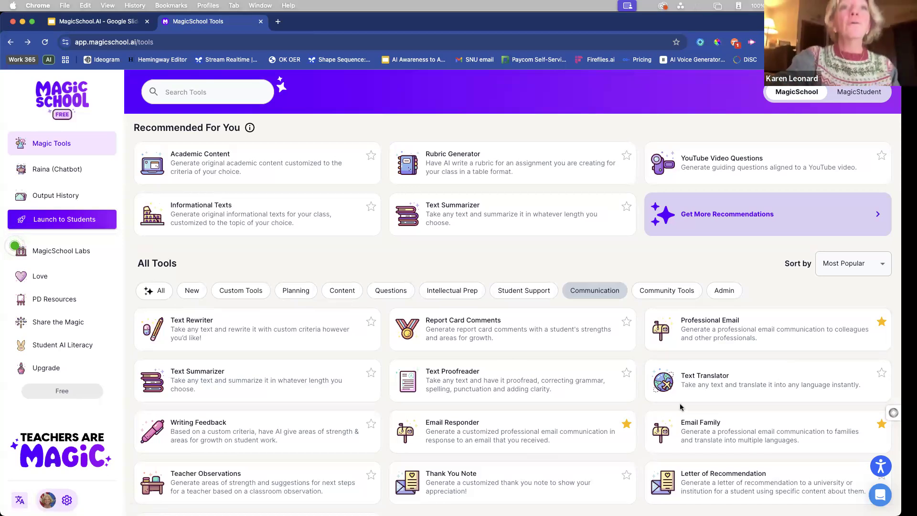
pyautogui.scroll(-1, 682, 407)
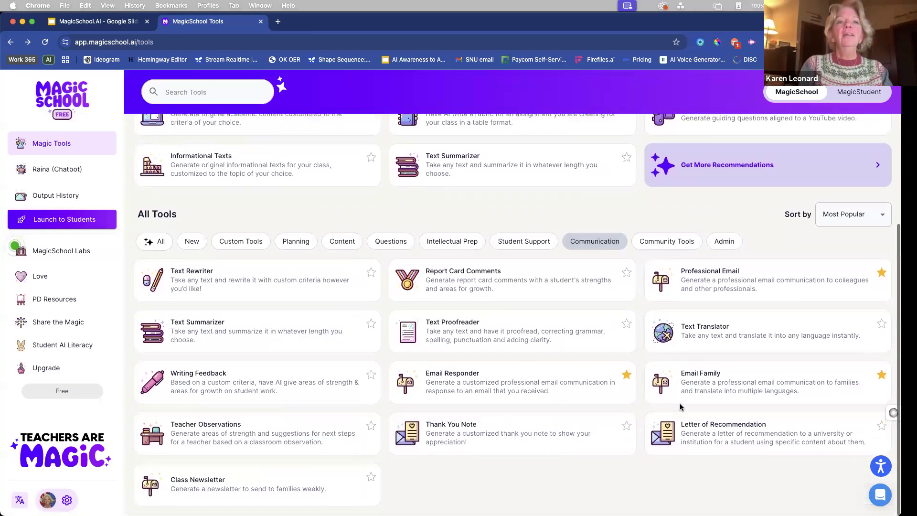
# Open the Letter of Recommendation tool and enter Oklahoma State University as institution, he/him/his as student pronouns, and teacher as relationship.
pyautogui.click(723, 435)
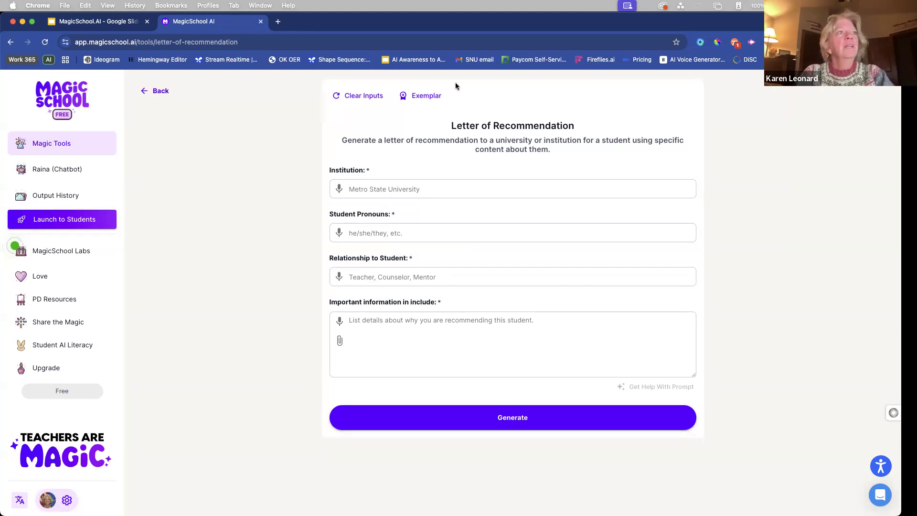
pyautogui.click(387, 189)
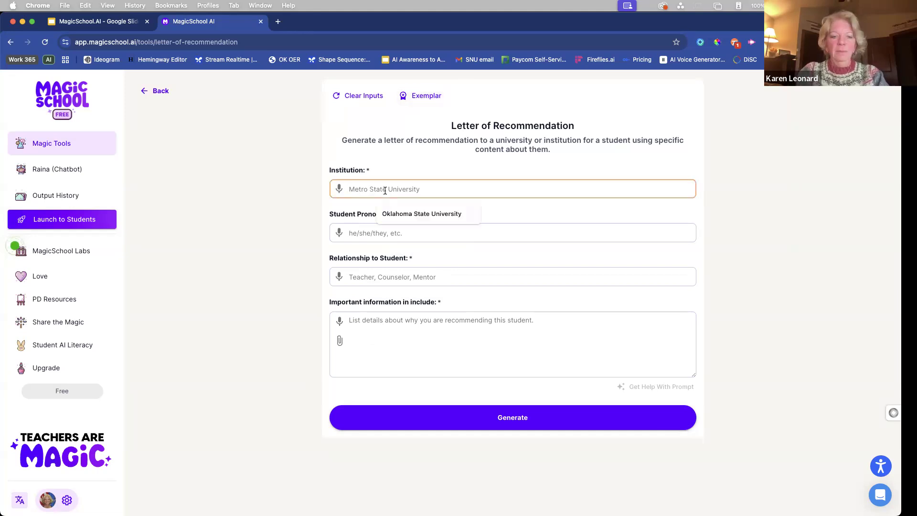
pyautogui.click(410, 214)
pyautogui.click(370, 233)
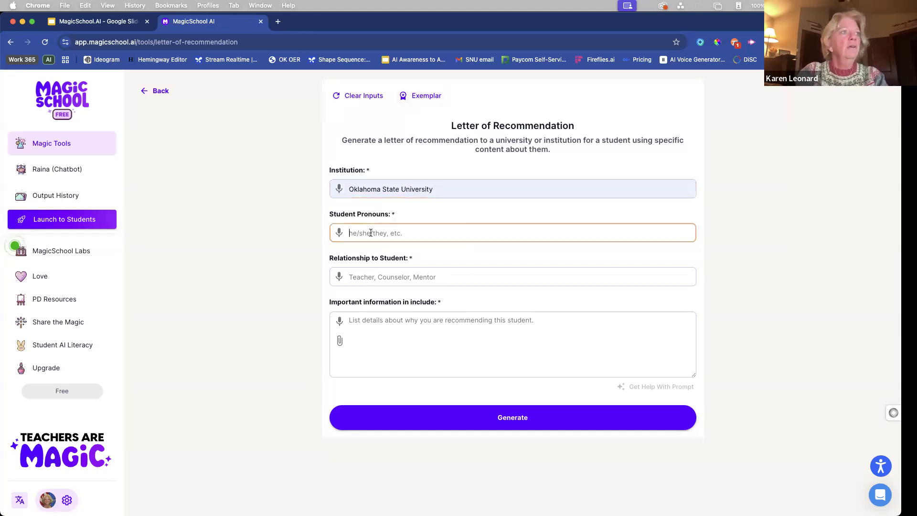
pyautogui.write('he/him')
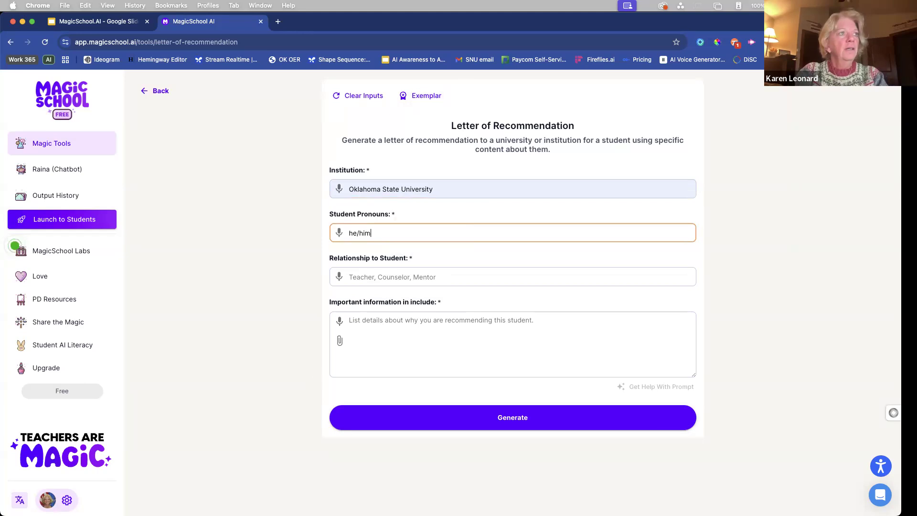
pyautogui.write('/his')
pyautogui.click(399, 276)
pyautogui.write('teacher')
# List "football, drama, caring, compassionate" as the important information to include in the letter.
pyautogui.click(390, 318)
pyautogui.write('football, drama')
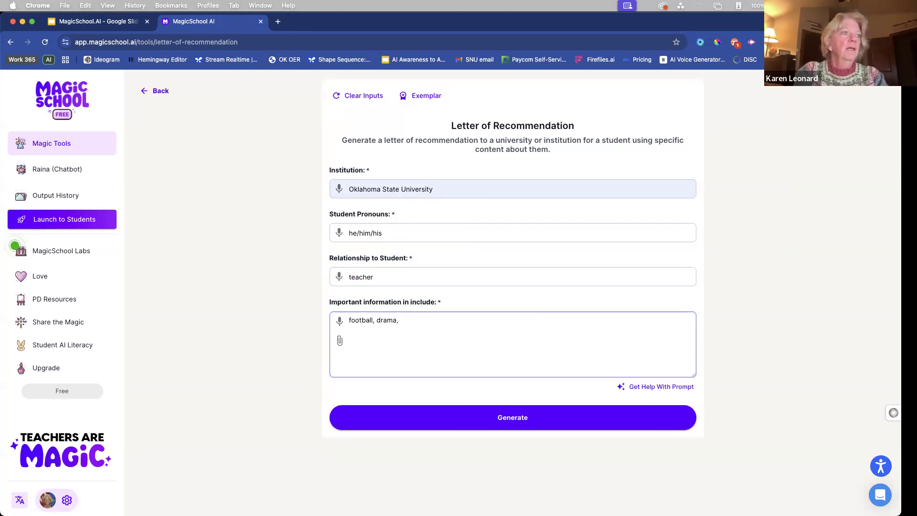
pyautogui.write(', caring')
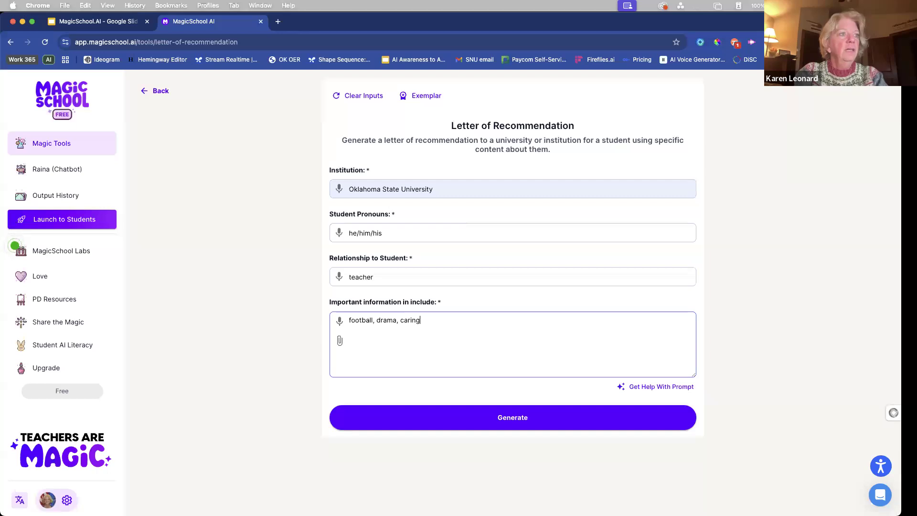
pyautogui.write(', compassionate')
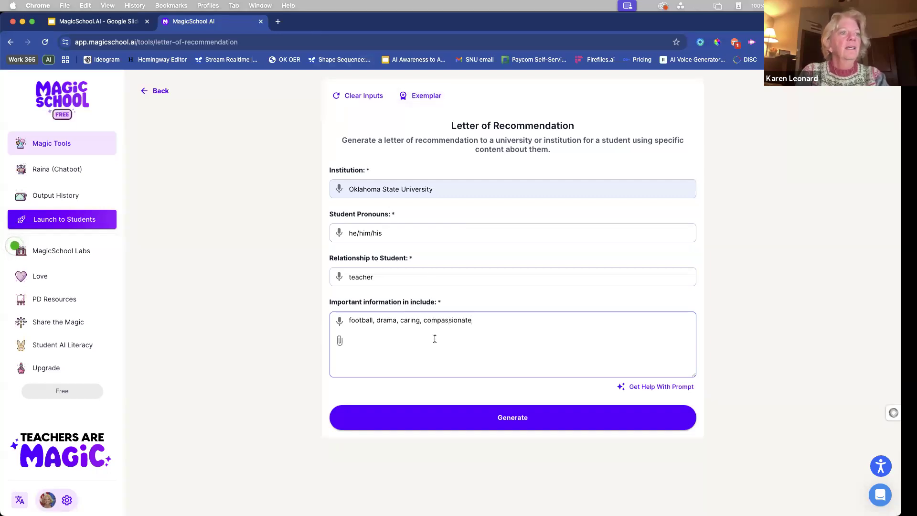
# Load the tool's exemplar and read through the sample recommendation letter to the end.
pyautogui.click(421, 95)
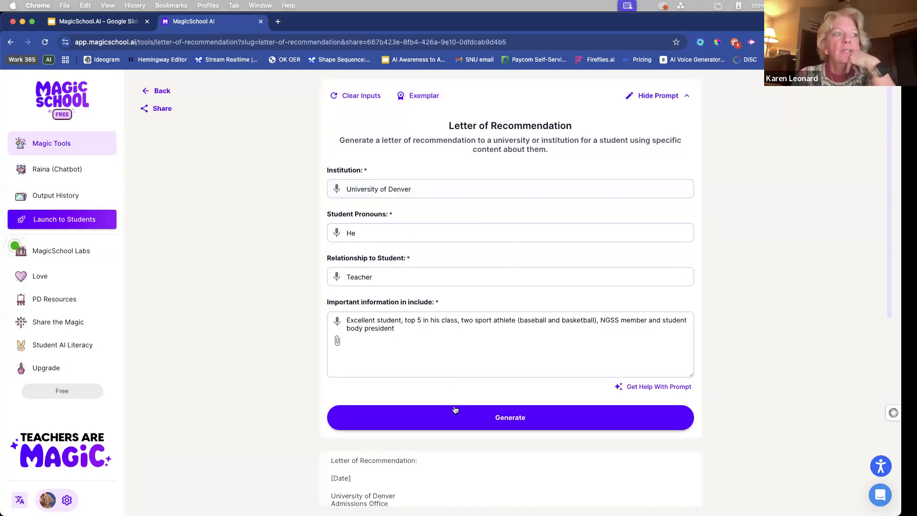
pyautogui.scroll(-10, 455, 409)
pyautogui.scroll(-2, 455, 409)
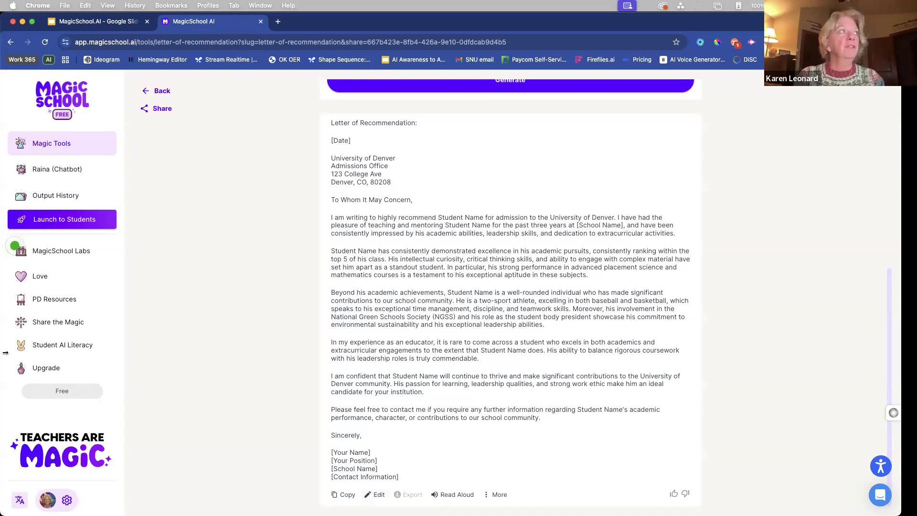
# Return to the tools list and review the Community Tools and Admin categories.
pyautogui.click(150, 91)
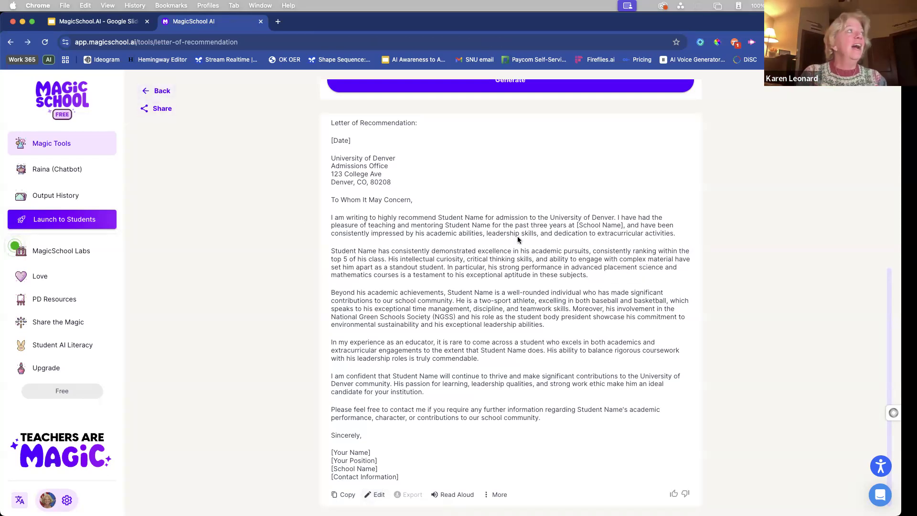
pyautogui.click(157, 91)
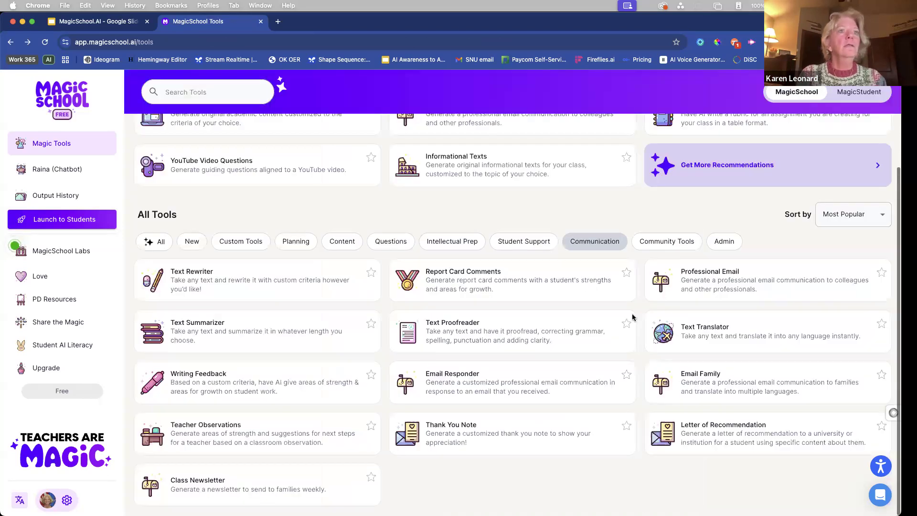
pyautogui.click(665, 347)
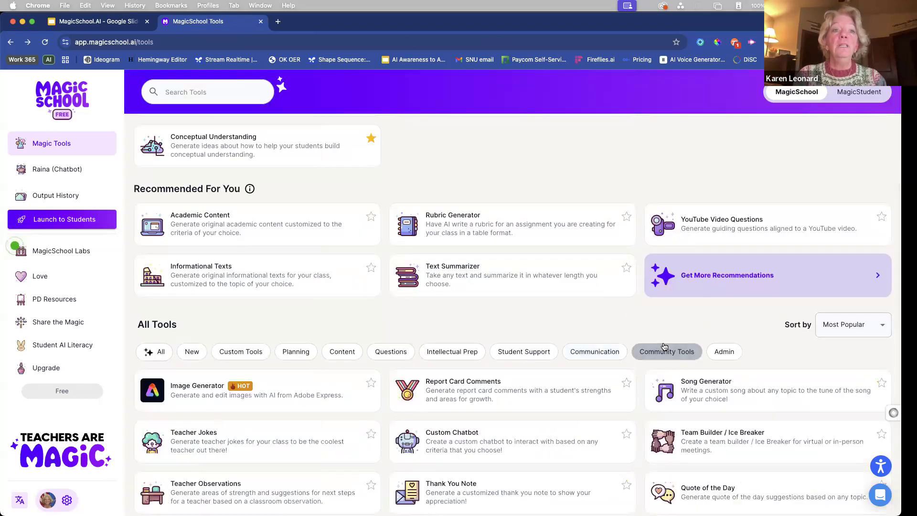
pyautogui.scroll(-5, 665, 347)
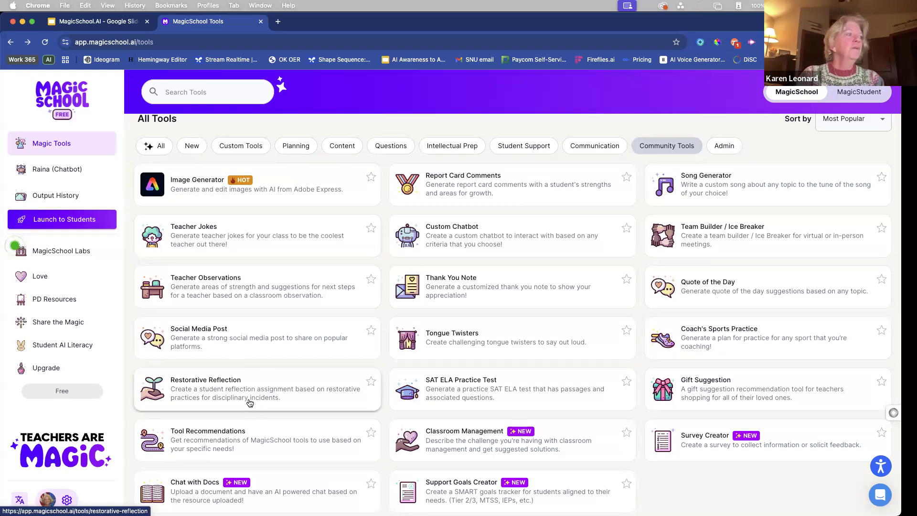
pyautogui.scroll(-1, 235, 446)
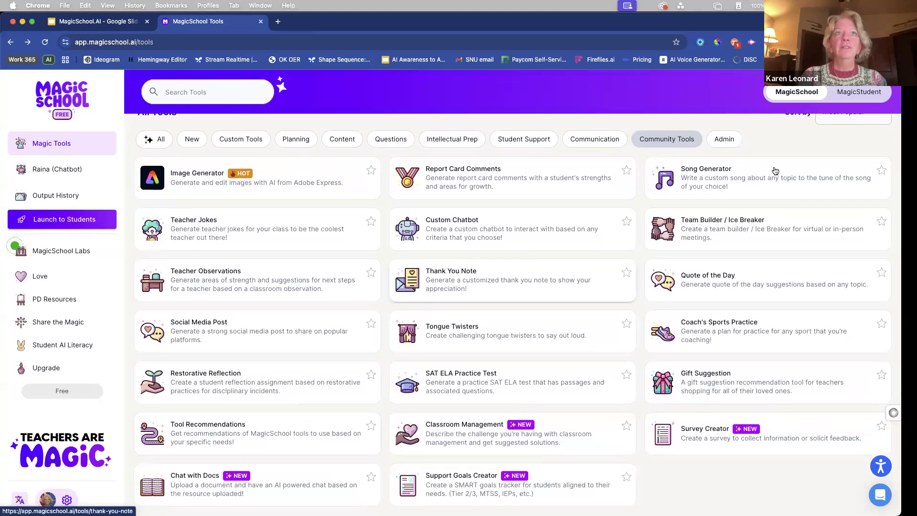
pyautogui.click(728, 143)
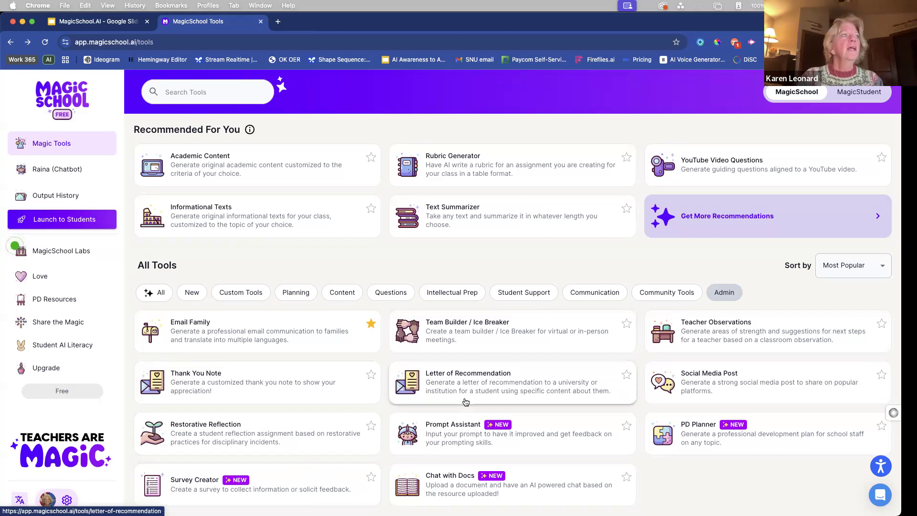
# Remove Professional Email, Email Responder, Email Family, Multiple Explanations, and Exemplar & Non-Exemplar from the favorites, and add Team Builder / Ice Breaker.
pyautogui.scroll(5, 465, 403)
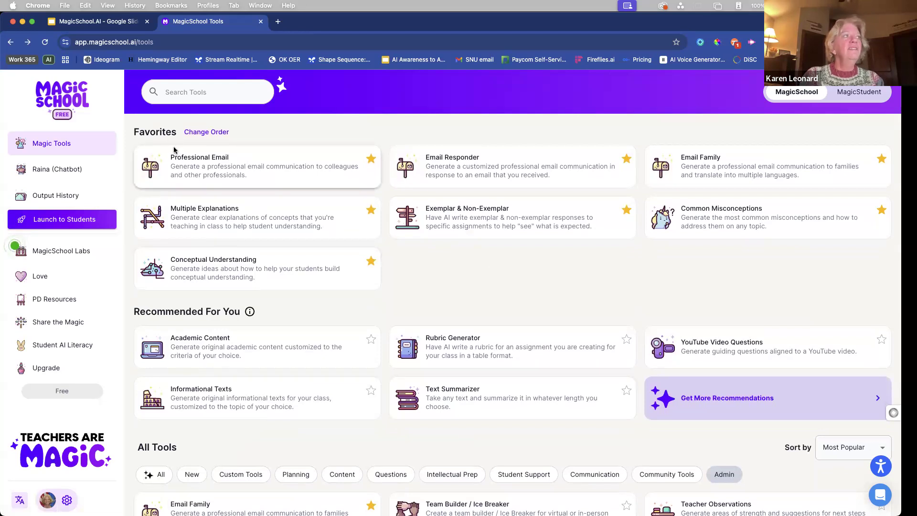
pyautogui.click(372, 159)
pyautogui.click(371, 158)
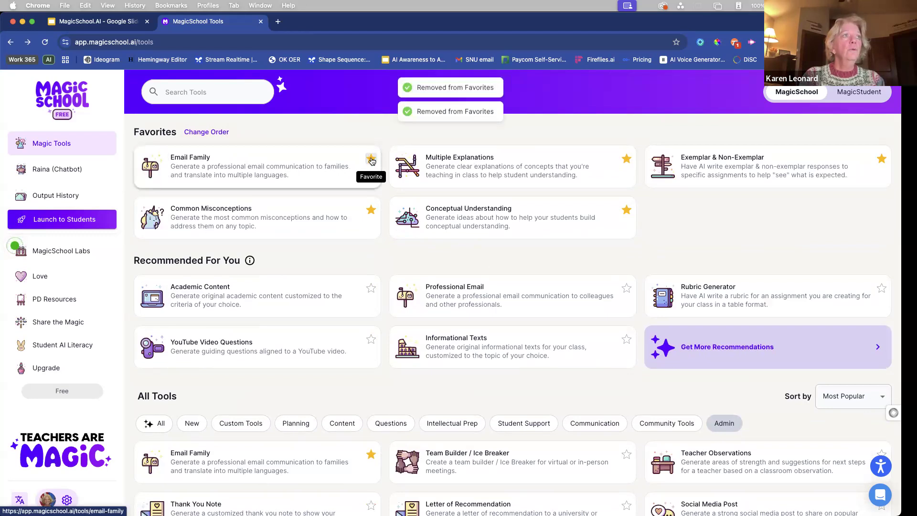
pyautogui.click(371, 158)
pyautogui.click(371, 158)
pyautogui.click(371, 159)
pyautogui.click(372, 158)
pyautogui.click(371, 159)
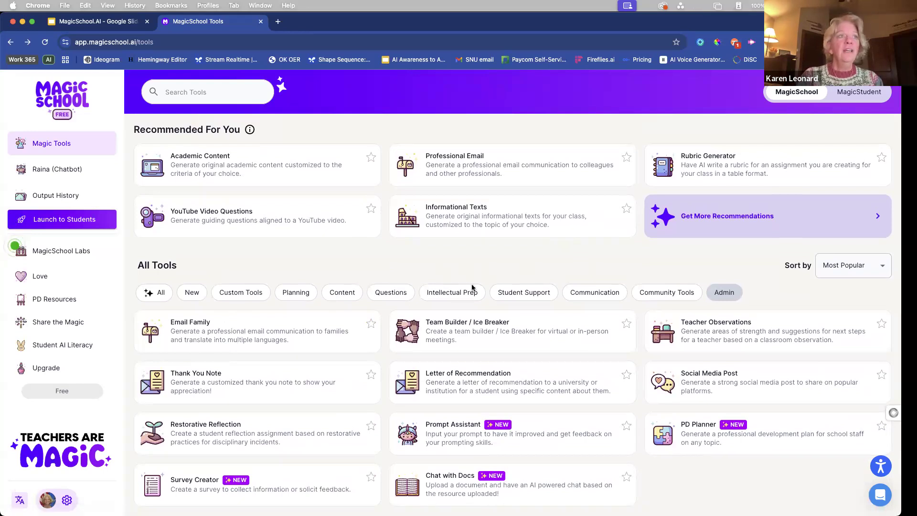
pyautogui.click(626, 324)
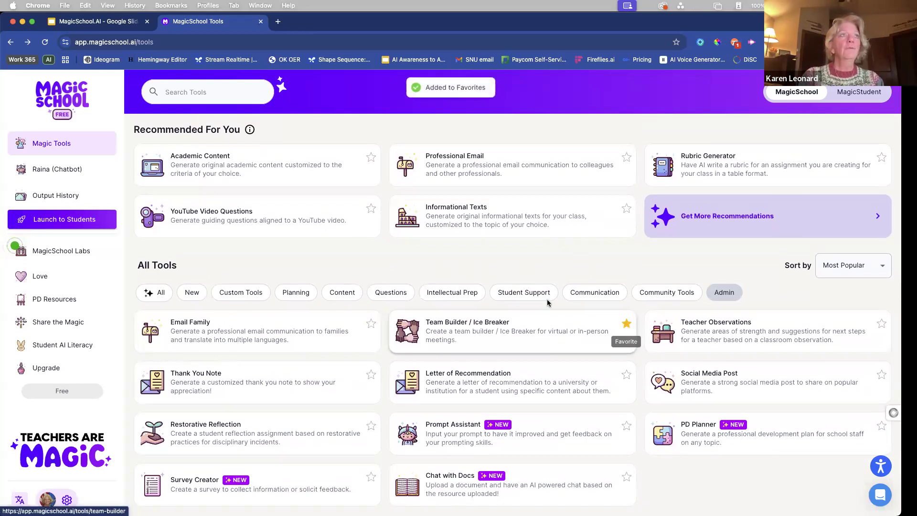
pyautogui.scroll(2, 463, 251)
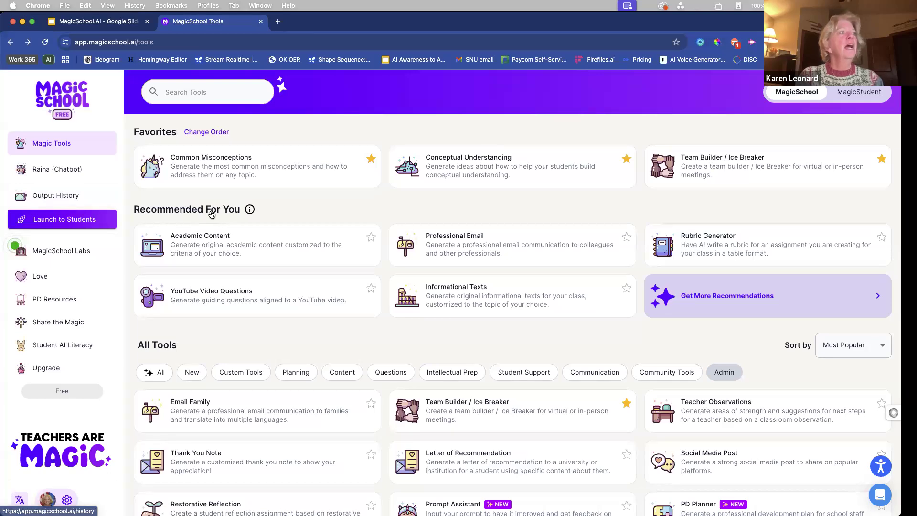
# Look at the recommended tools section, view the form for getting more tool recommendations, and return to the tools list.
pyautogui.moveTo(250, 209)
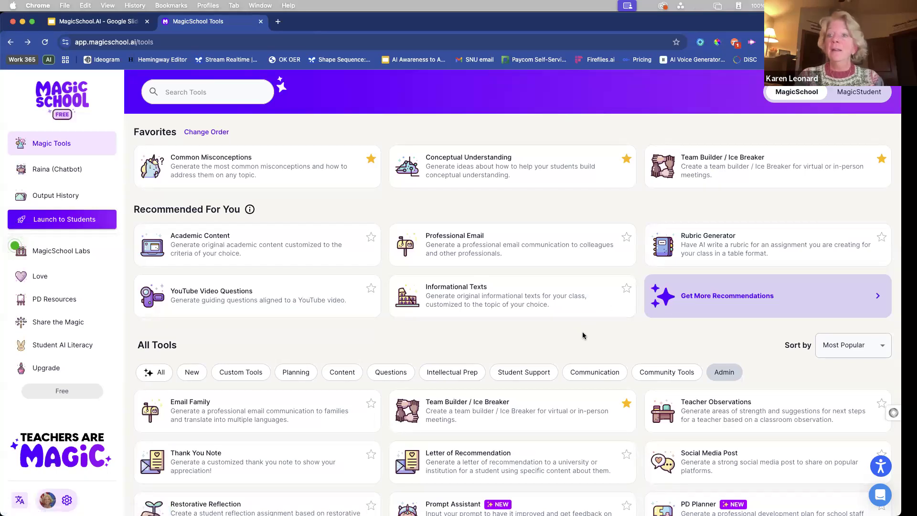
pyautogui.click(774, 300)
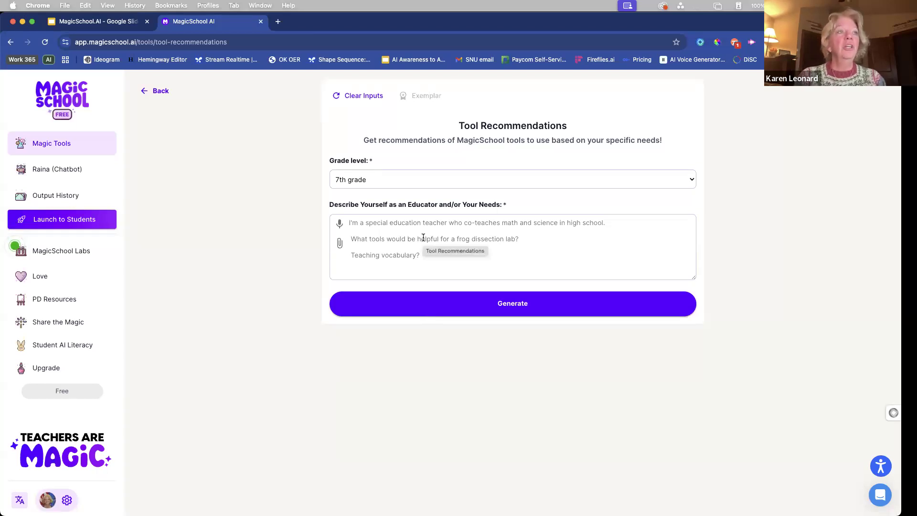
pyautogui.click(150, 90)
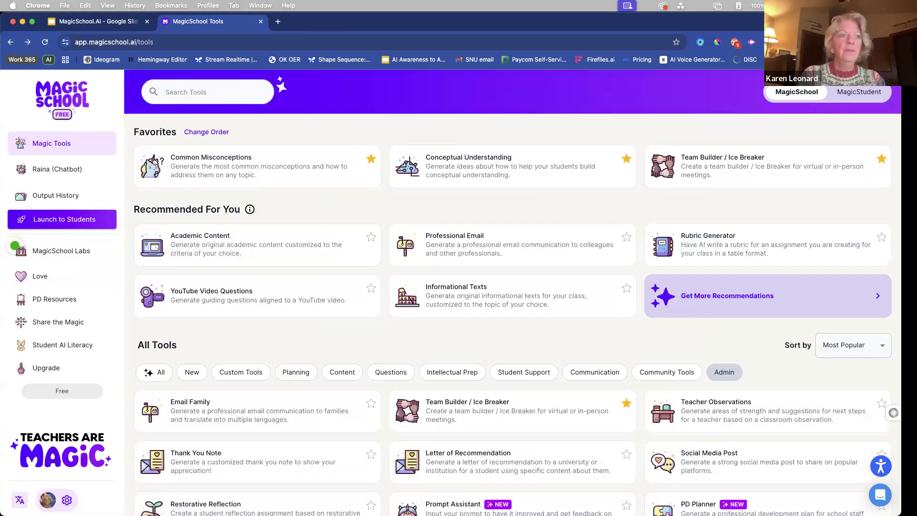
# Search the tools for "standard", and replace that search term with "unpacking".
pyautogui.click(205, 92)
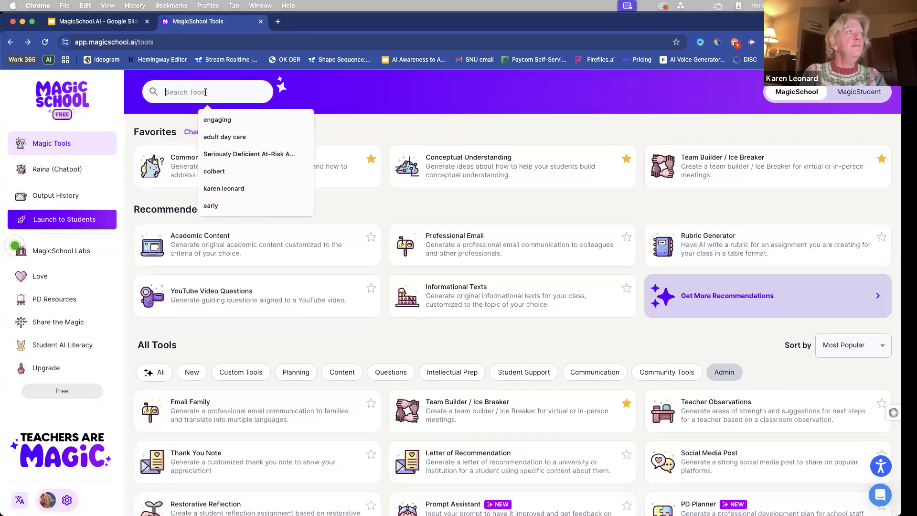
pyautogui.write('standard')
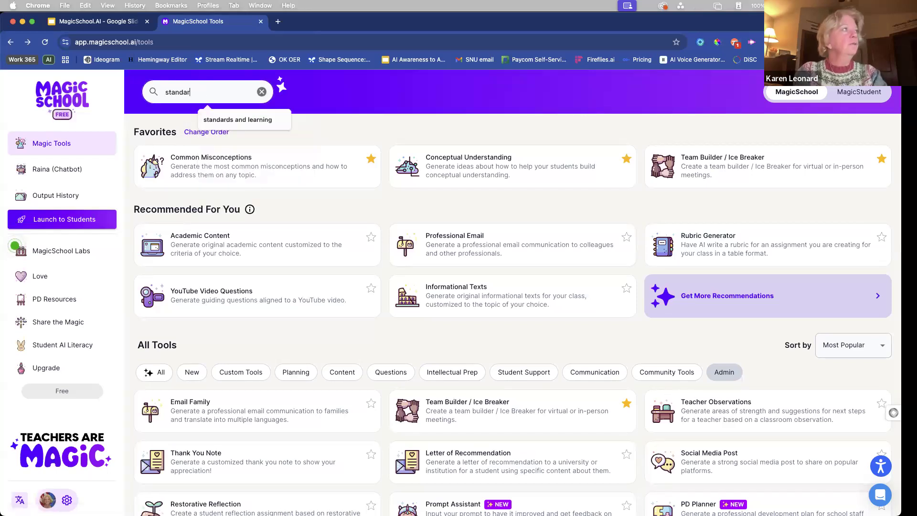
pyautogui.press('BackSpace')
pyautogui.press('BackSpace')
pyautogui.press('BackSpace')
pyautogui.press('BackSpace')
pyautogui.press('BackSpace')
pyautogui.press('BackSpace')
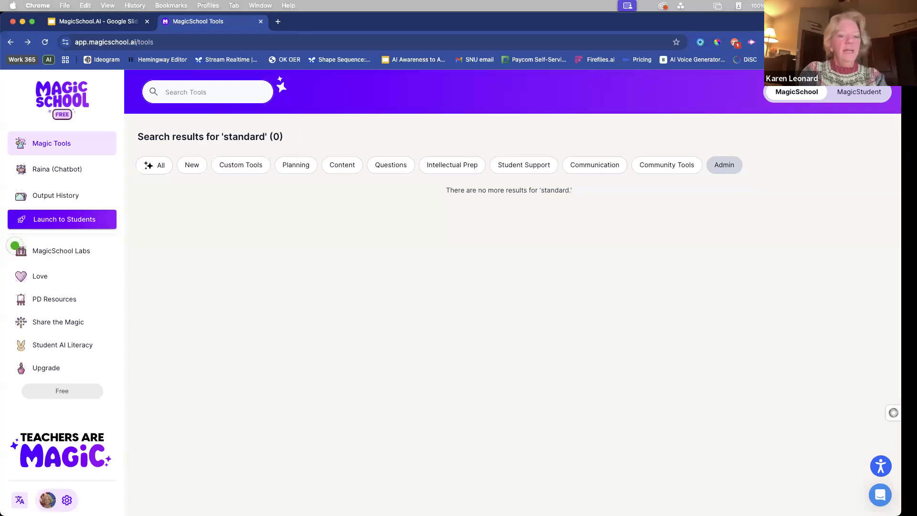
pyautogui.write('unpacking')
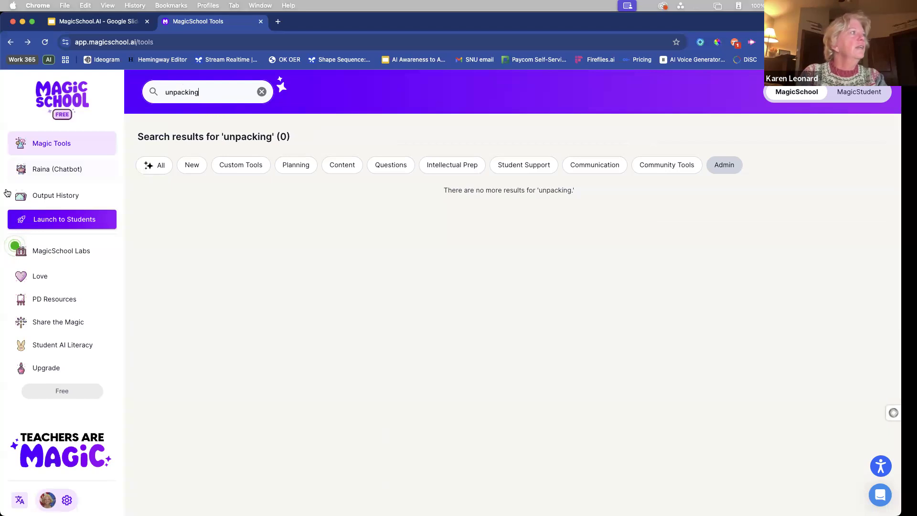
pyautogui.click(41, 143)
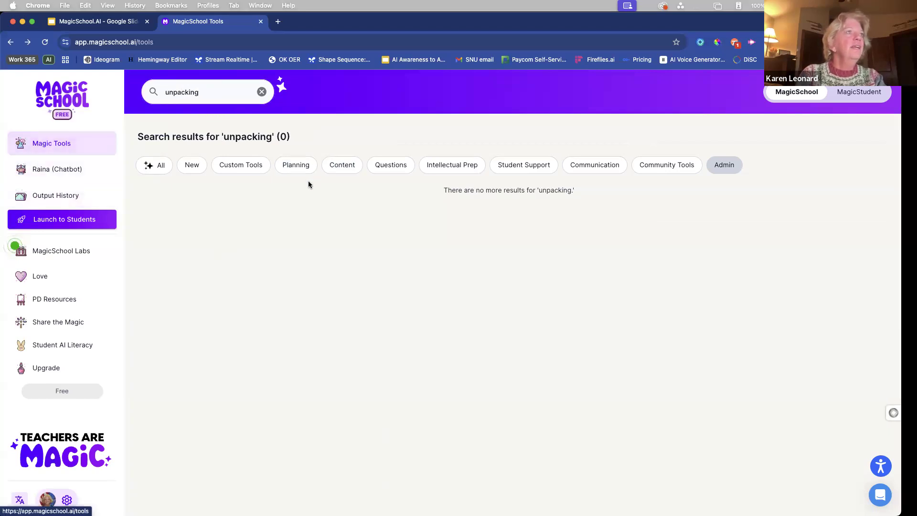
# Filter the tools by Content, clear the search term, and look through the category's tools.
pyautogui.click(345, 166)
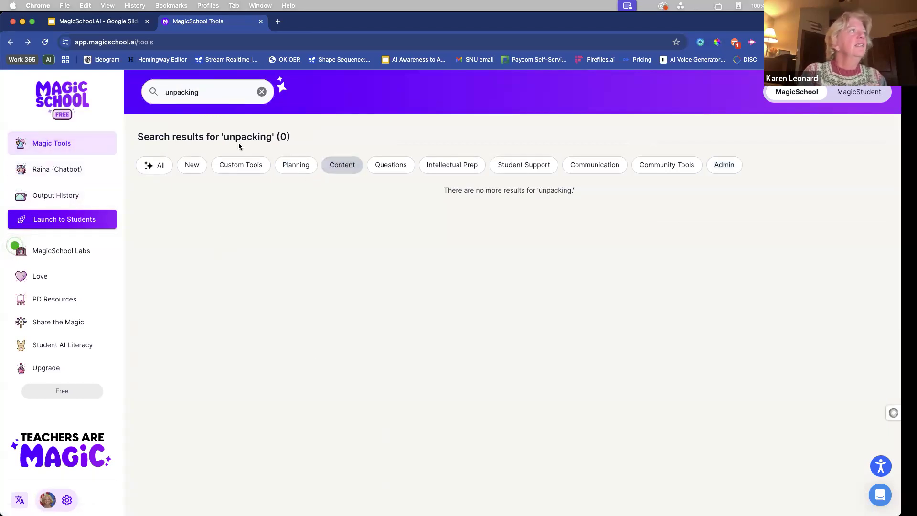
pyautogui.click(261, 92)
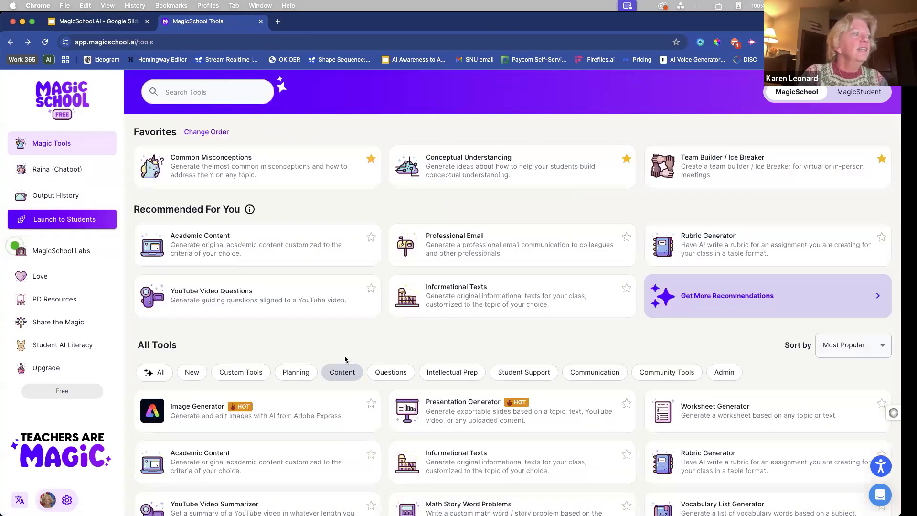
pyautogui.scroll(-3, 345, 359)
pyautogui.scroll(1, 345, 359)
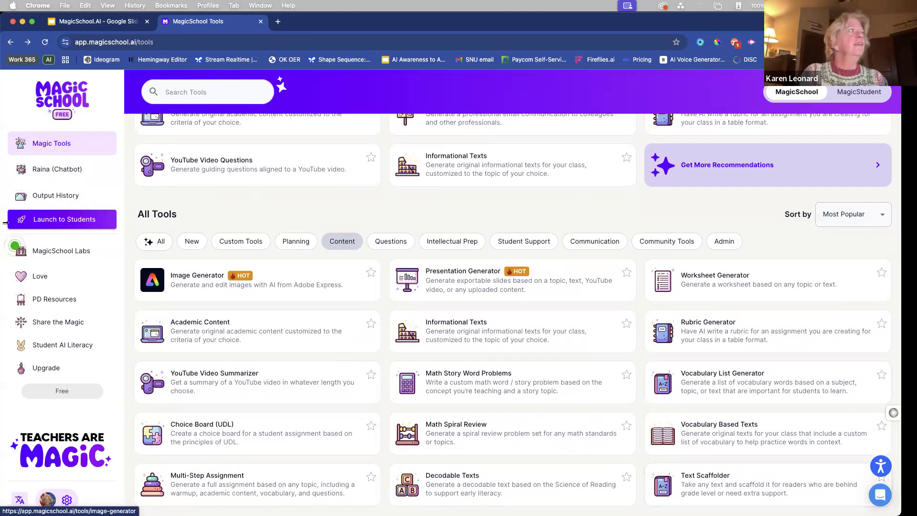
# Switch to the MagicSchool.AI presentation in Google Slides, start the slideshow, and advance to the Exemplar Prompts slide.
pyautogui.click(95, 21)
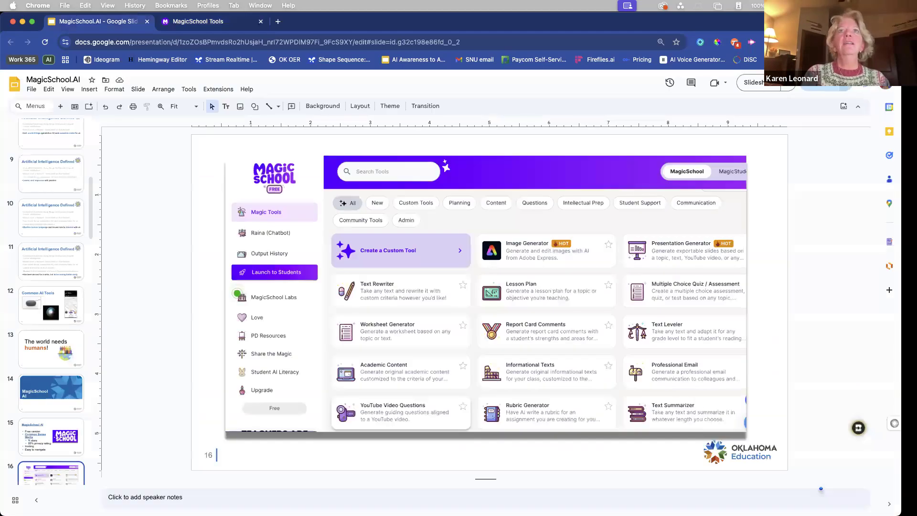
pyautogui.click(746, 82)
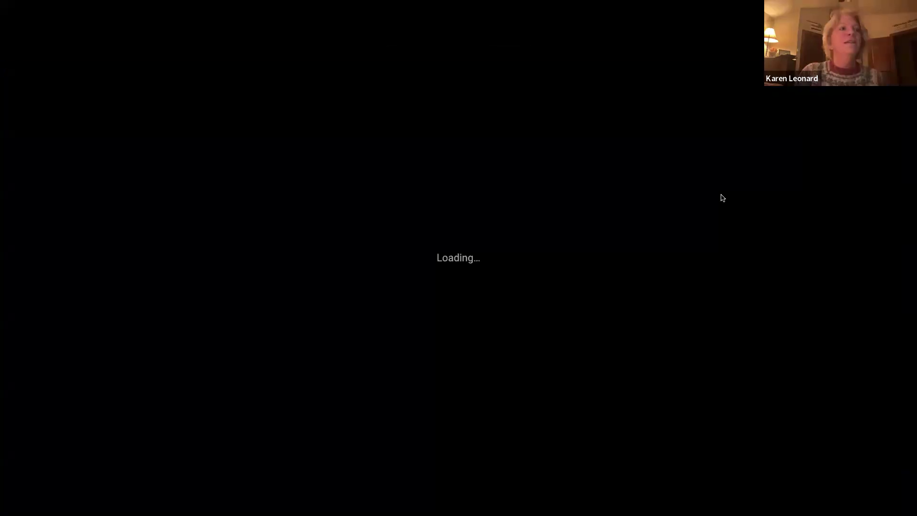
pyautogui.press('Right')
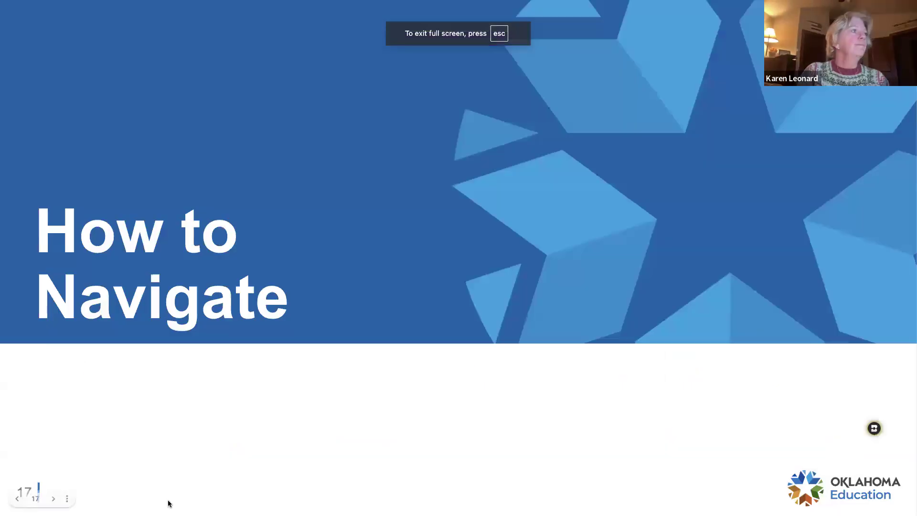
pyautogui.press('Right')
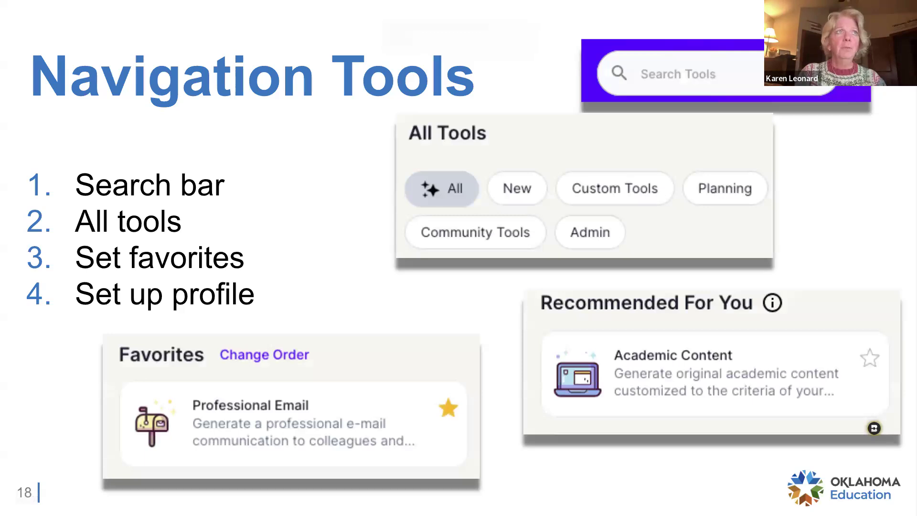
pyautogui.press('Right')
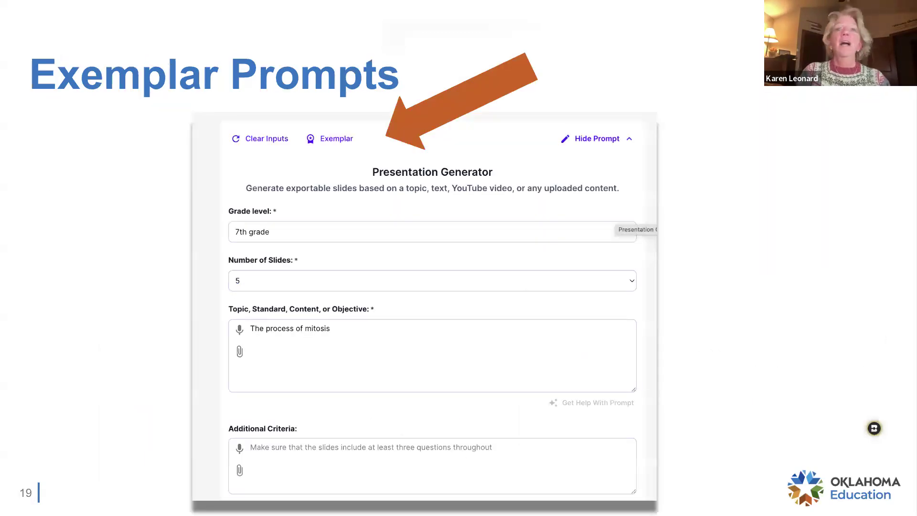